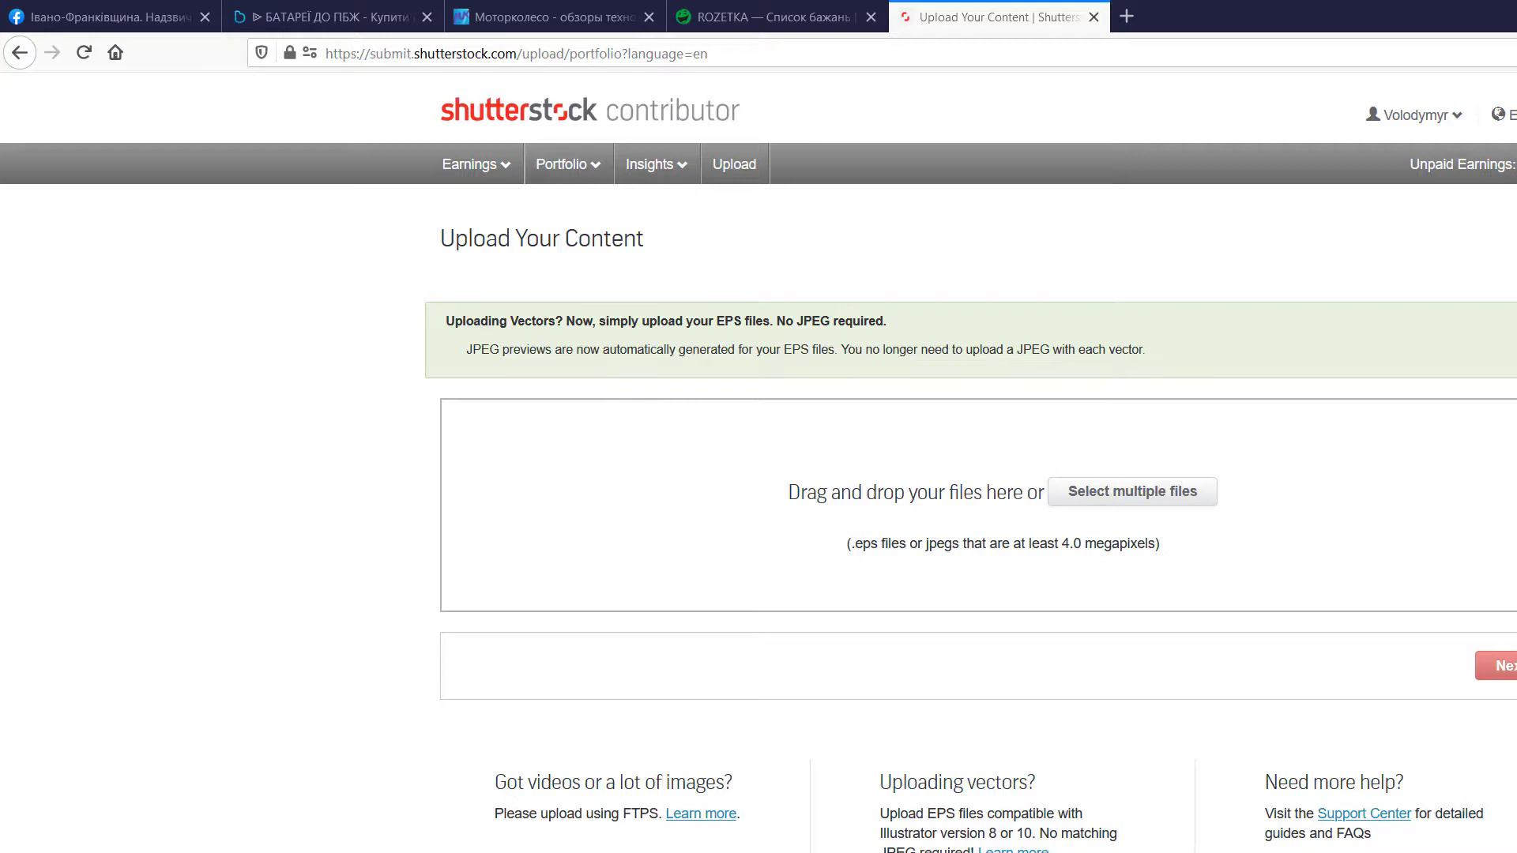
# - Reload the content upload page from the Portfolio menu and read the FTPS upload help
pyautogui.click(589, 164)
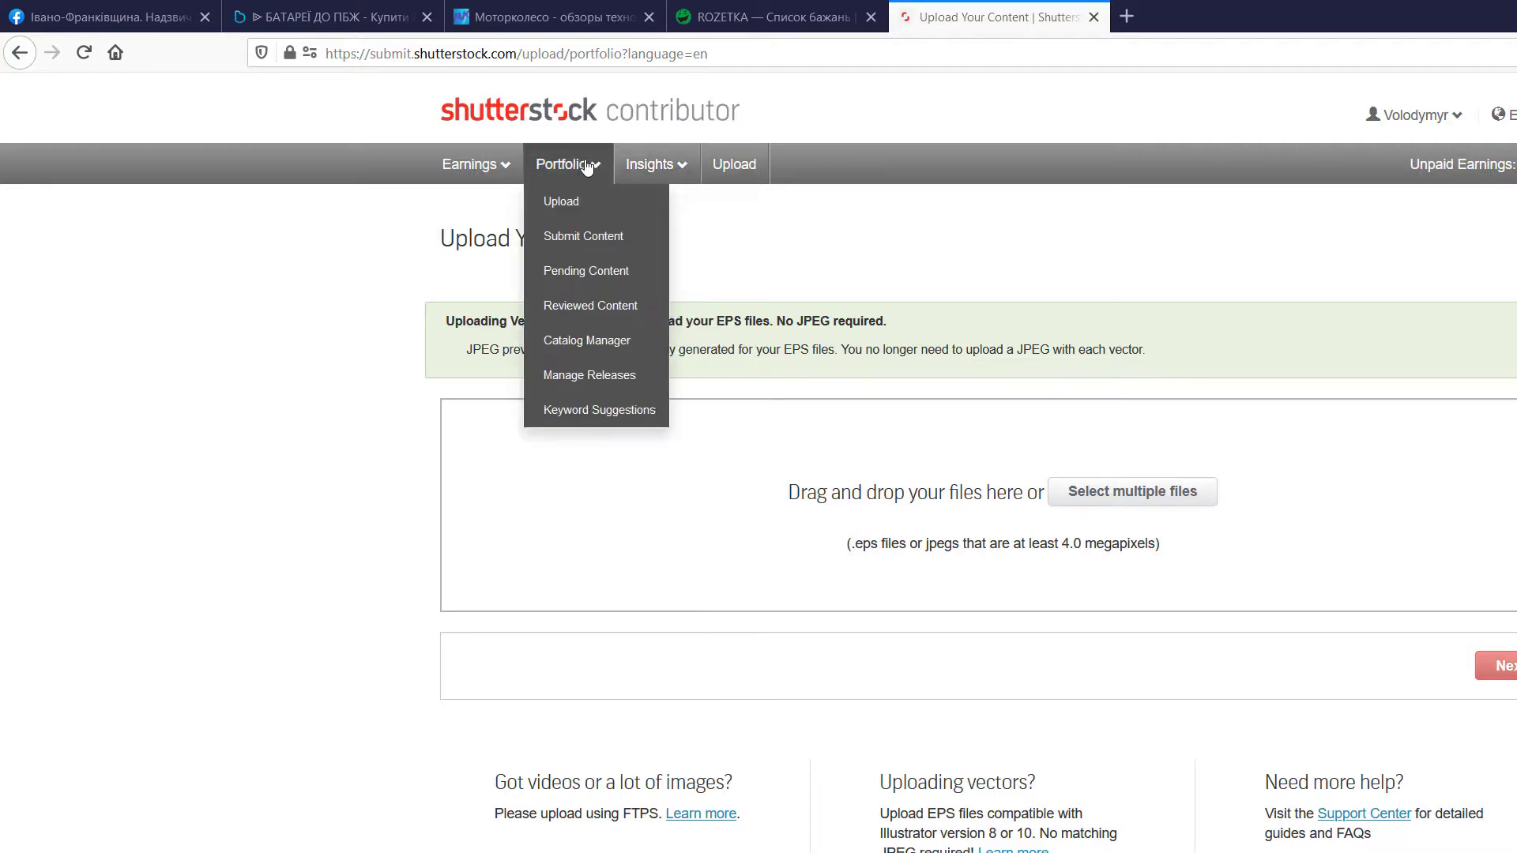
pyautogui.click(560, 207)
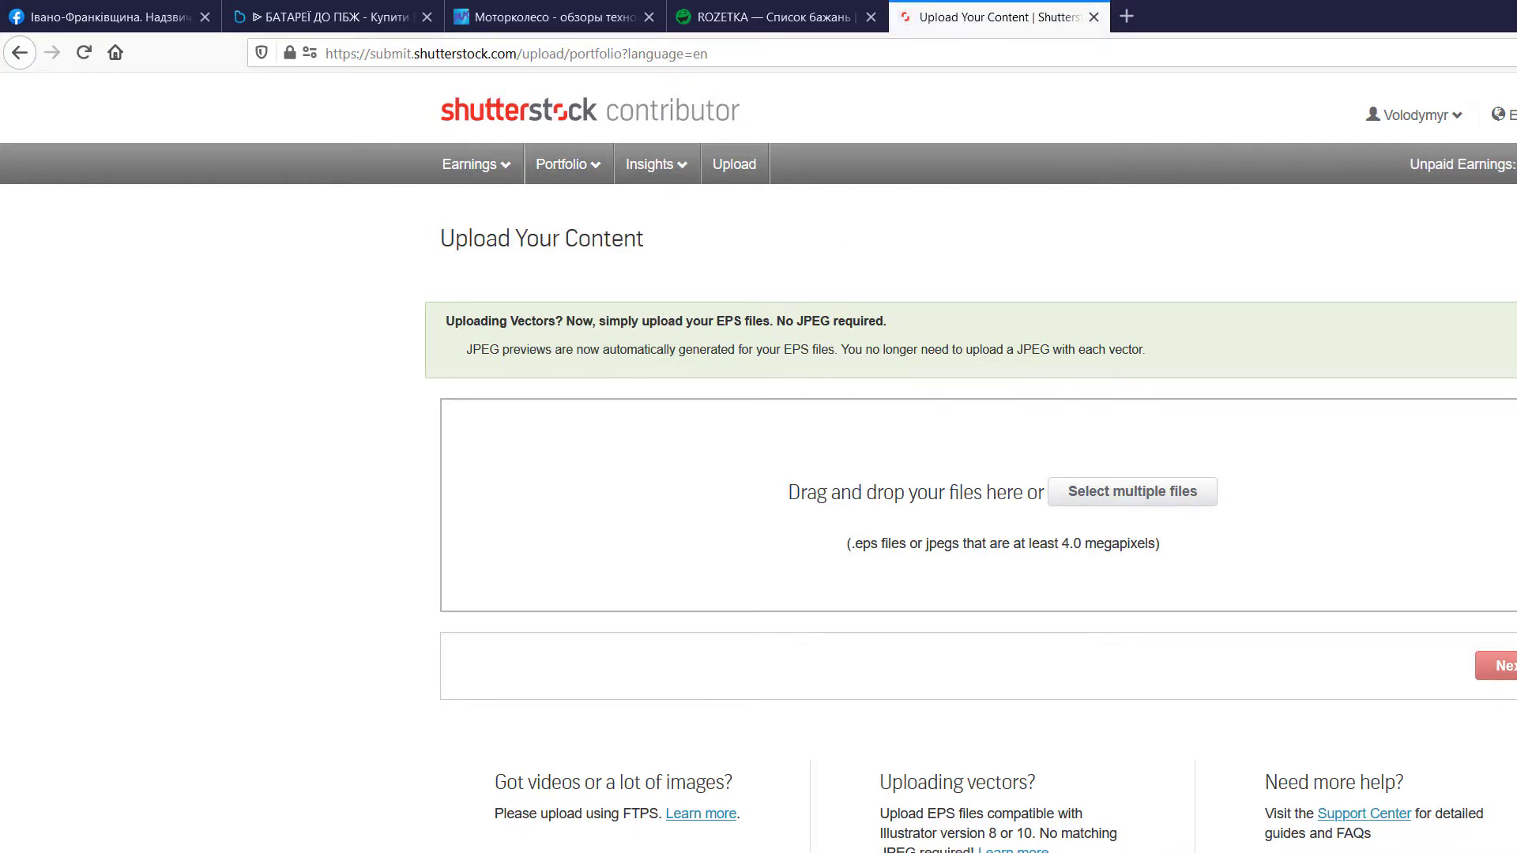
pyautogui.click(702, 818)
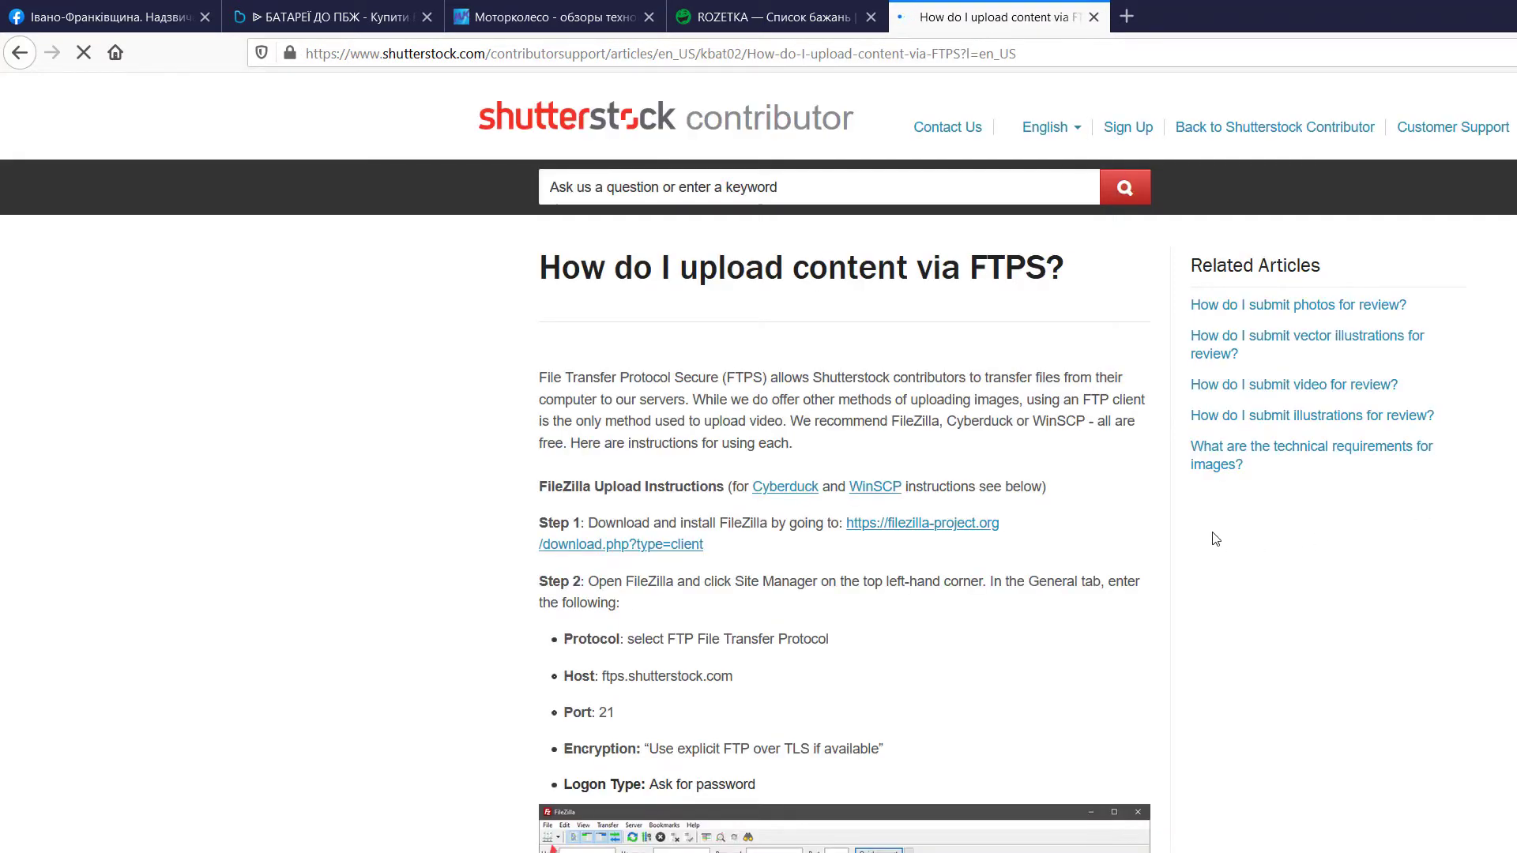
pyautogui.scroll(-3, 1214, 540)
pyautogui.scroll(2, 1215, 536)
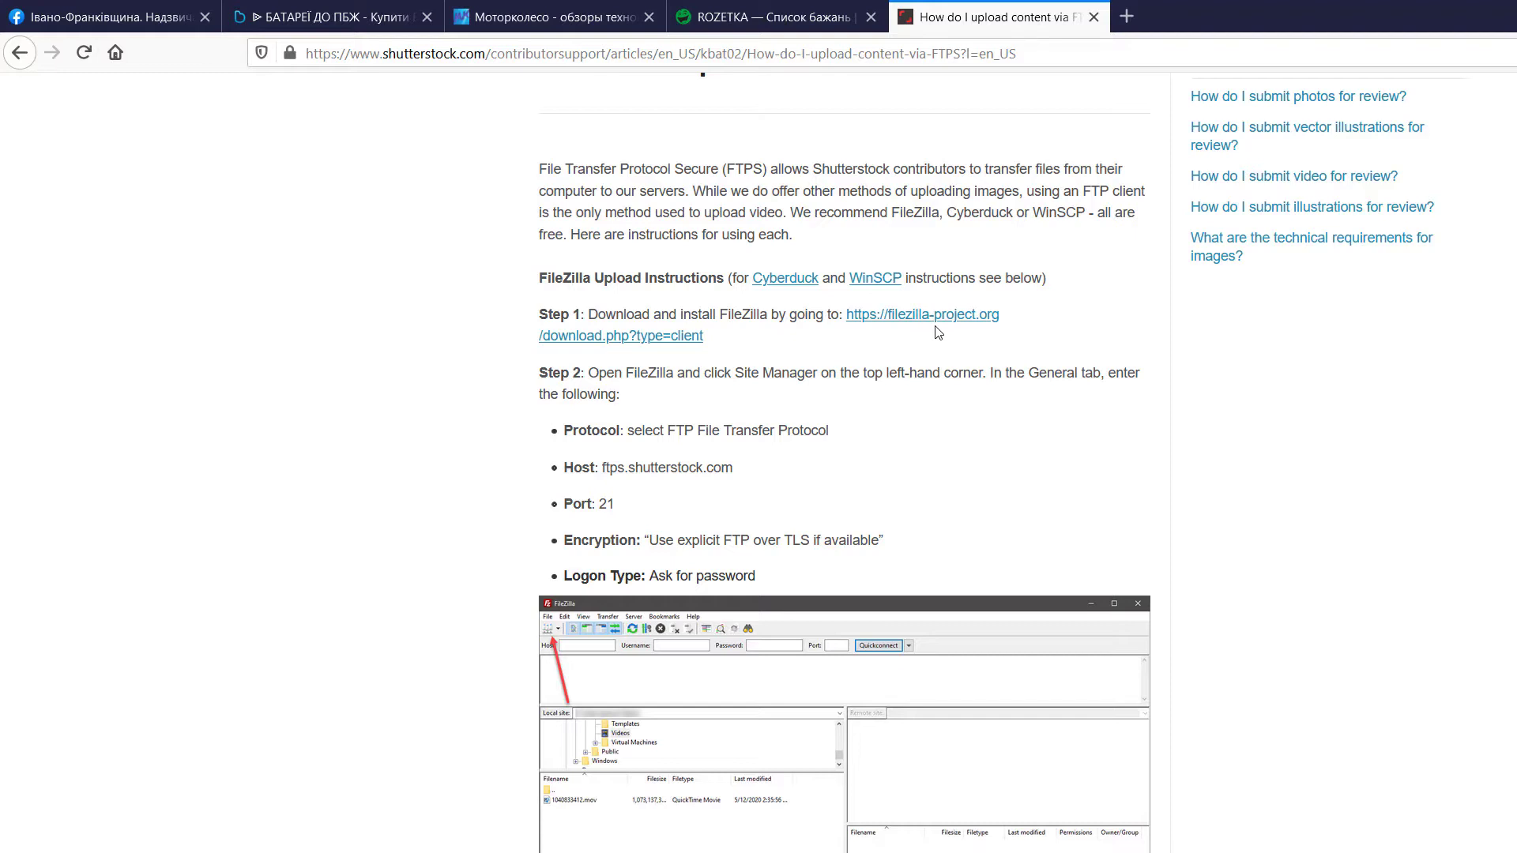
pyautogui.scroll(2, 936, 333)
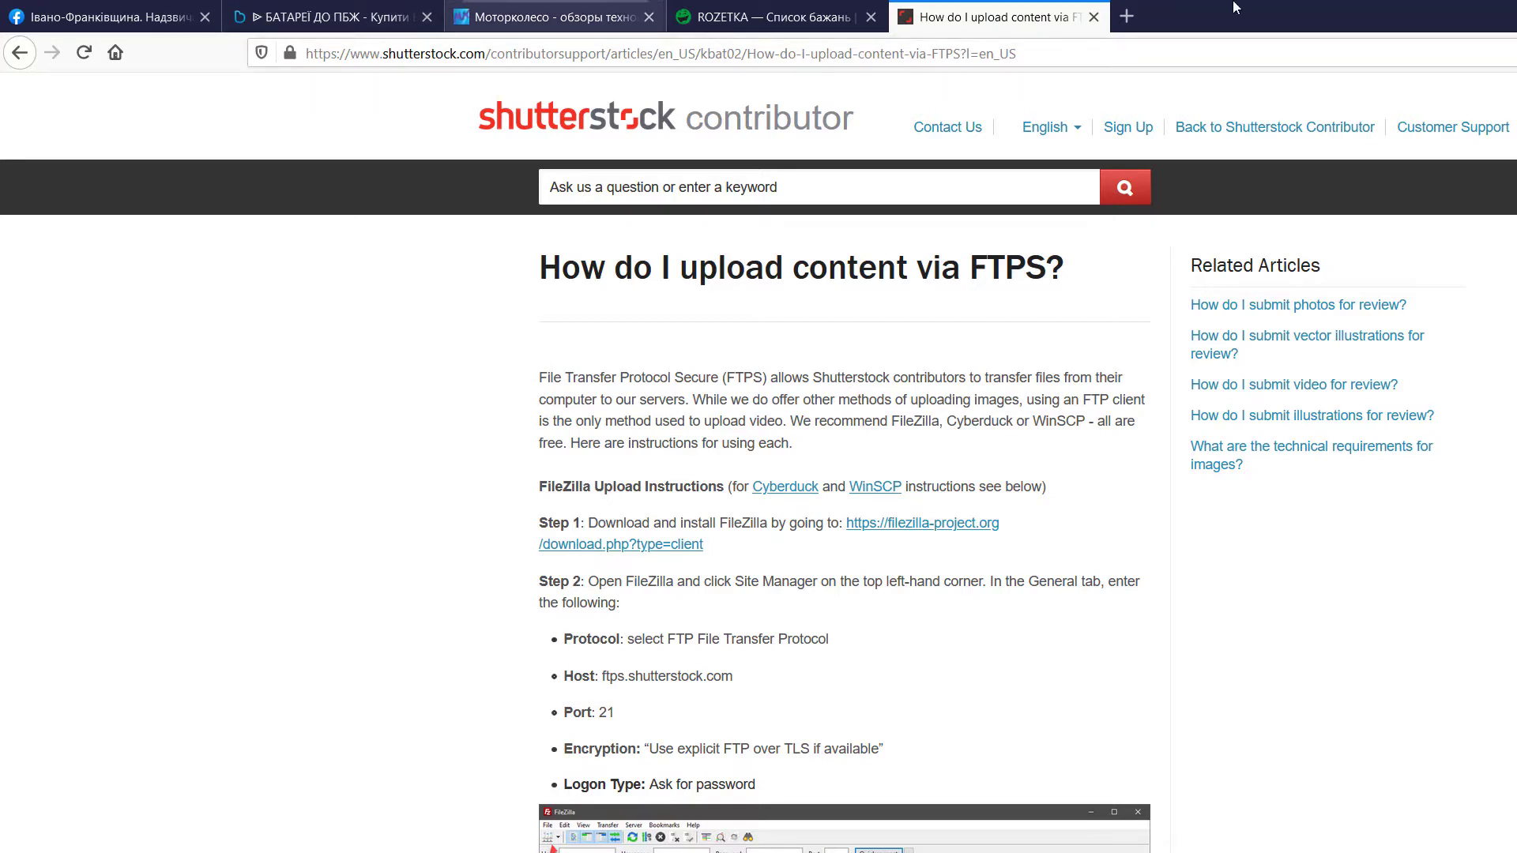
# - Return to Upload Your Content and bring up the Upload Via FTPS instructions again
pyautogui.click(19, 53)
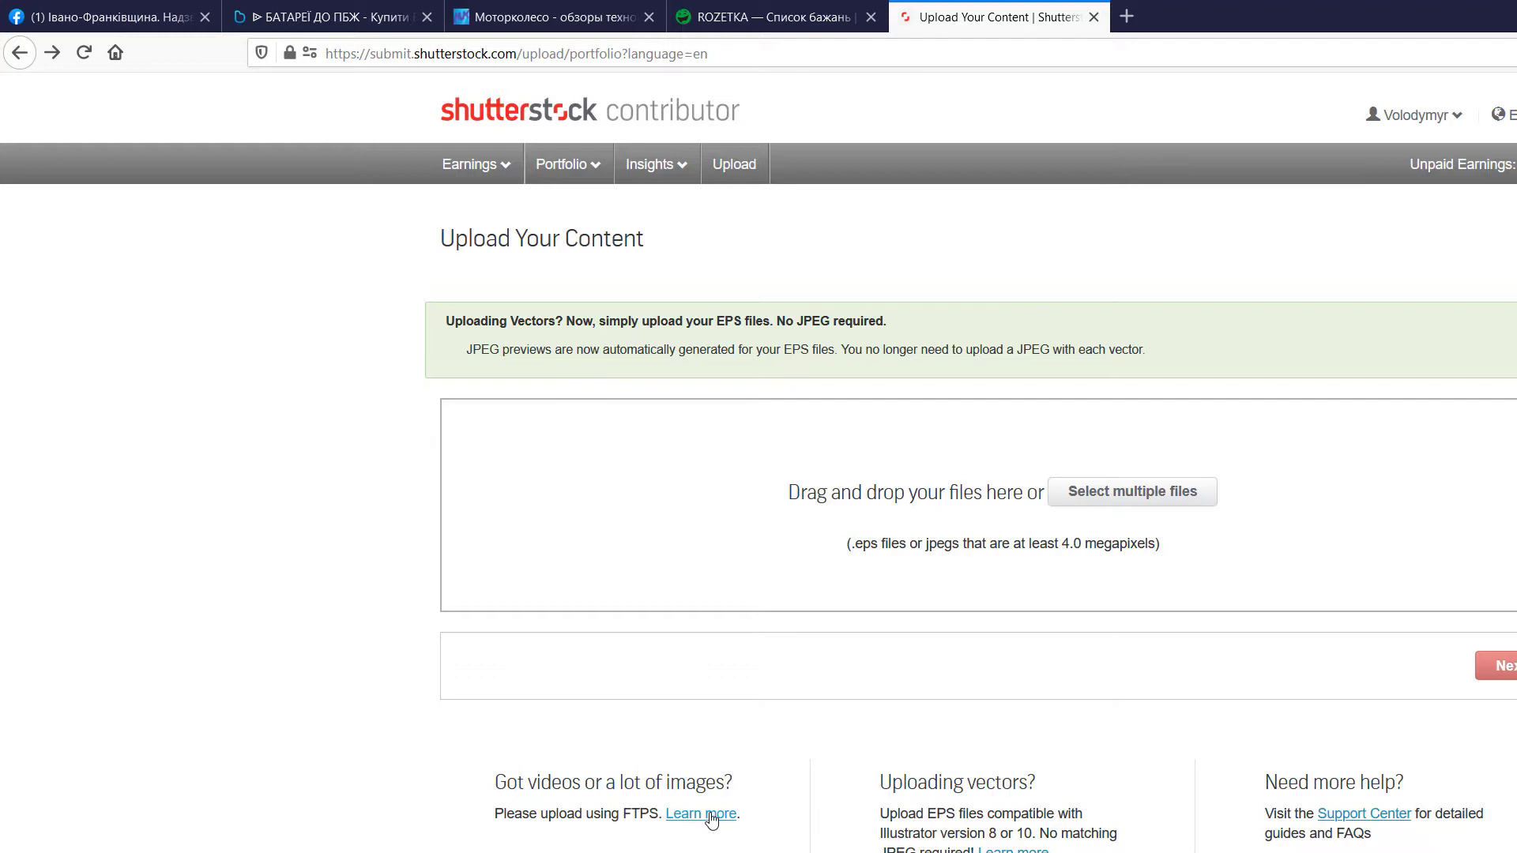
pyautogui.click(711, 816)
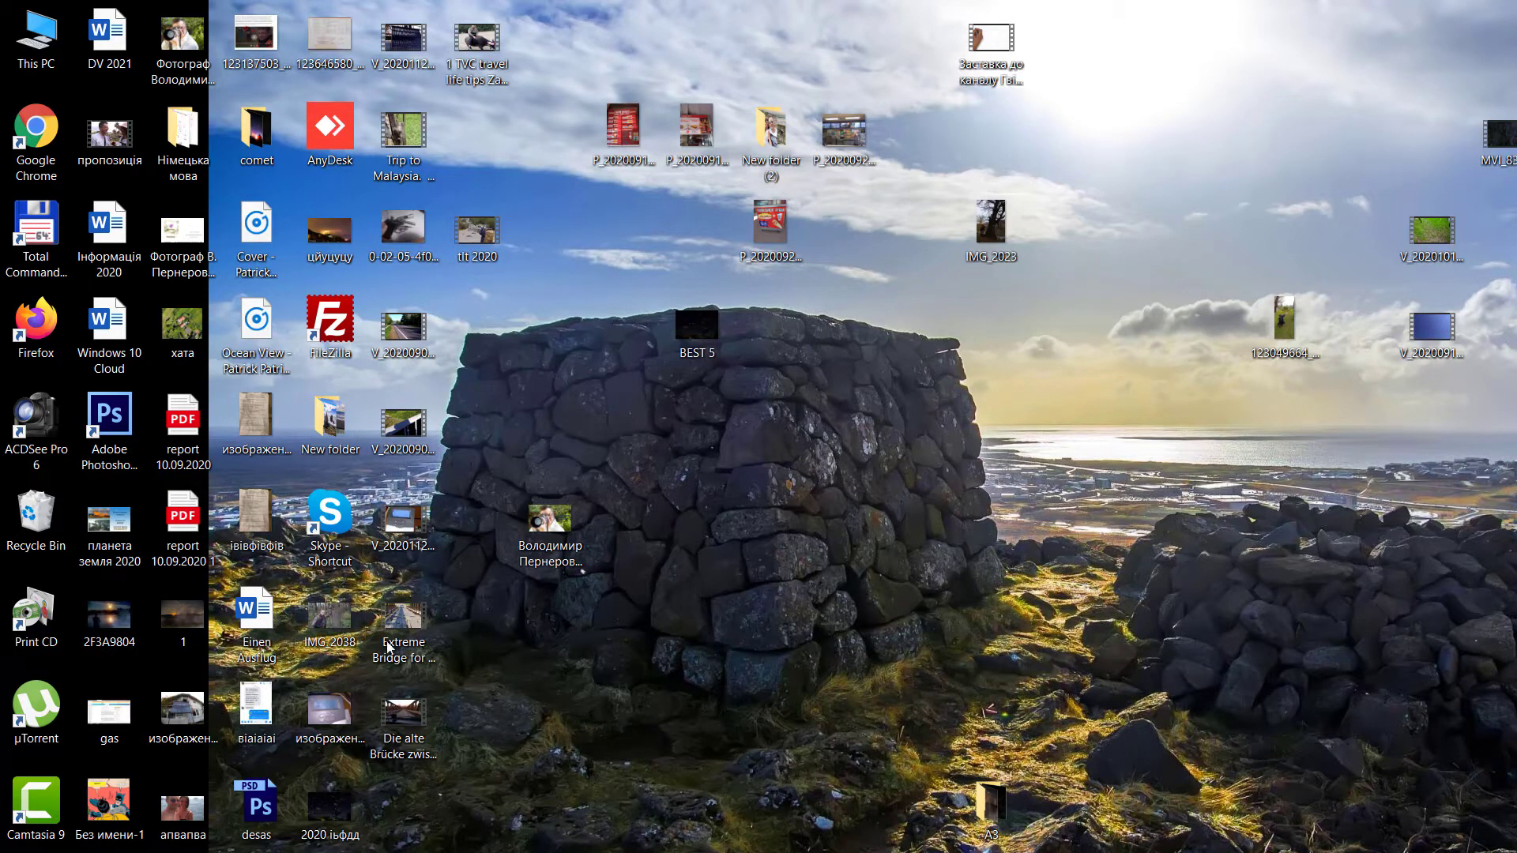
# - Launch FileZilla, dismiss the 3.51.0 update notice and connect to ftp.shutterstock.com via Quickconnect
pyautogui.doubleClick(333, 329)
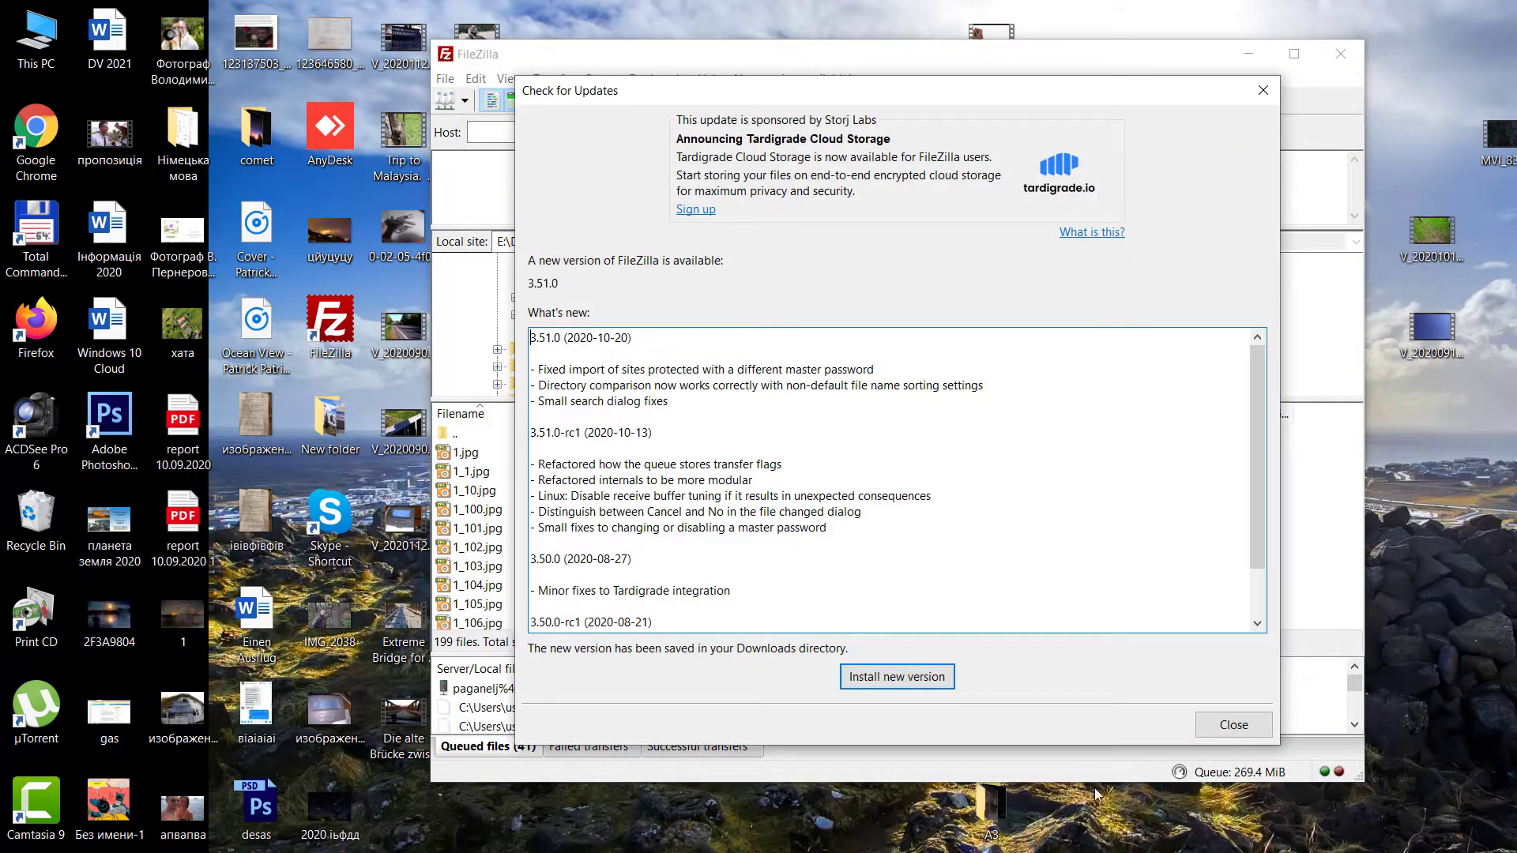
pyautogui.click(1262, 93)
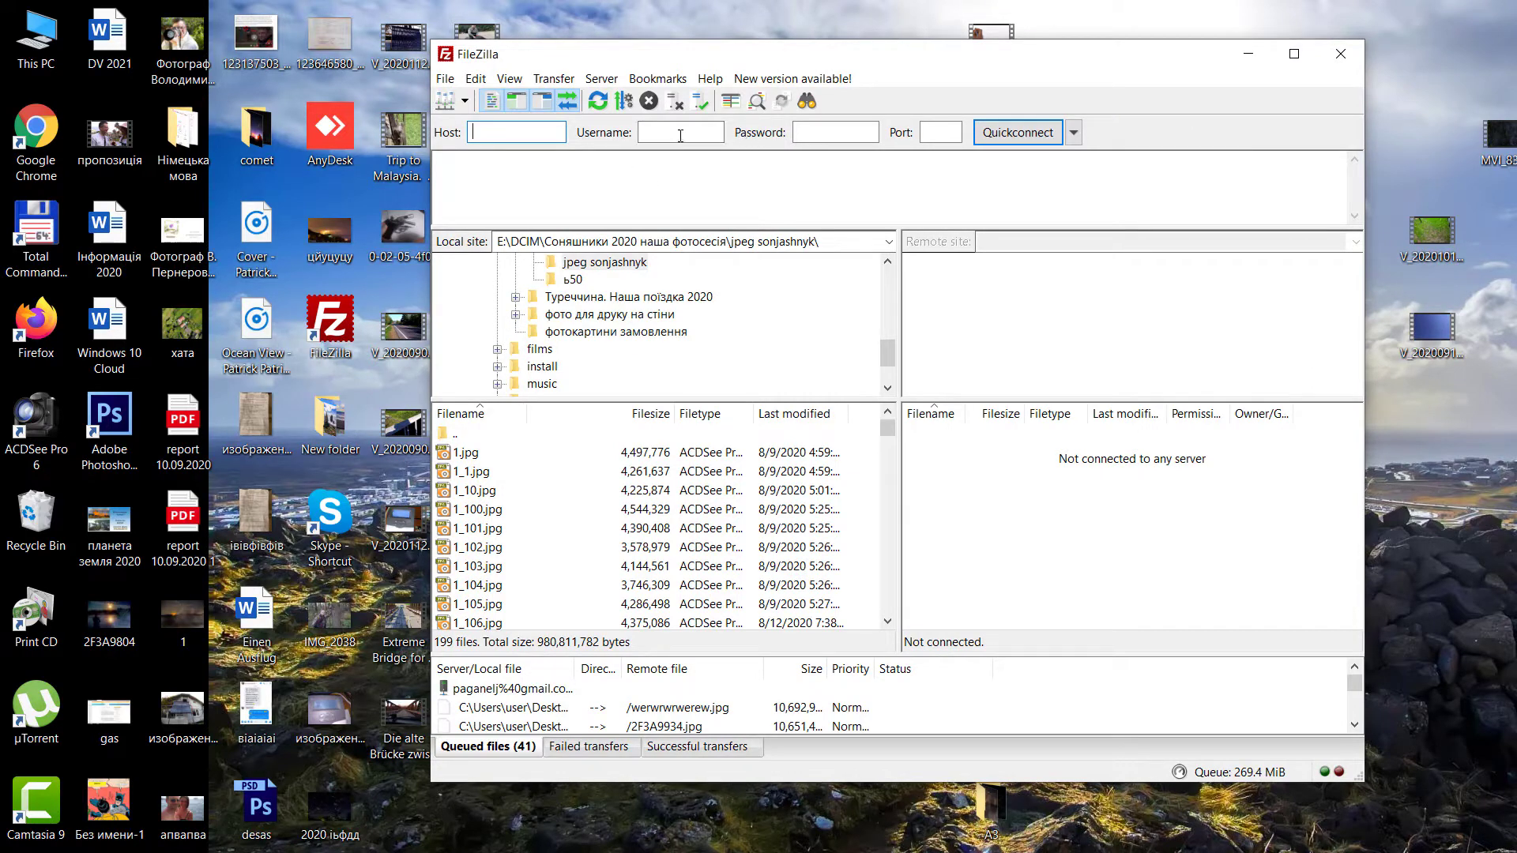
pyautogui.click(1074, 134)
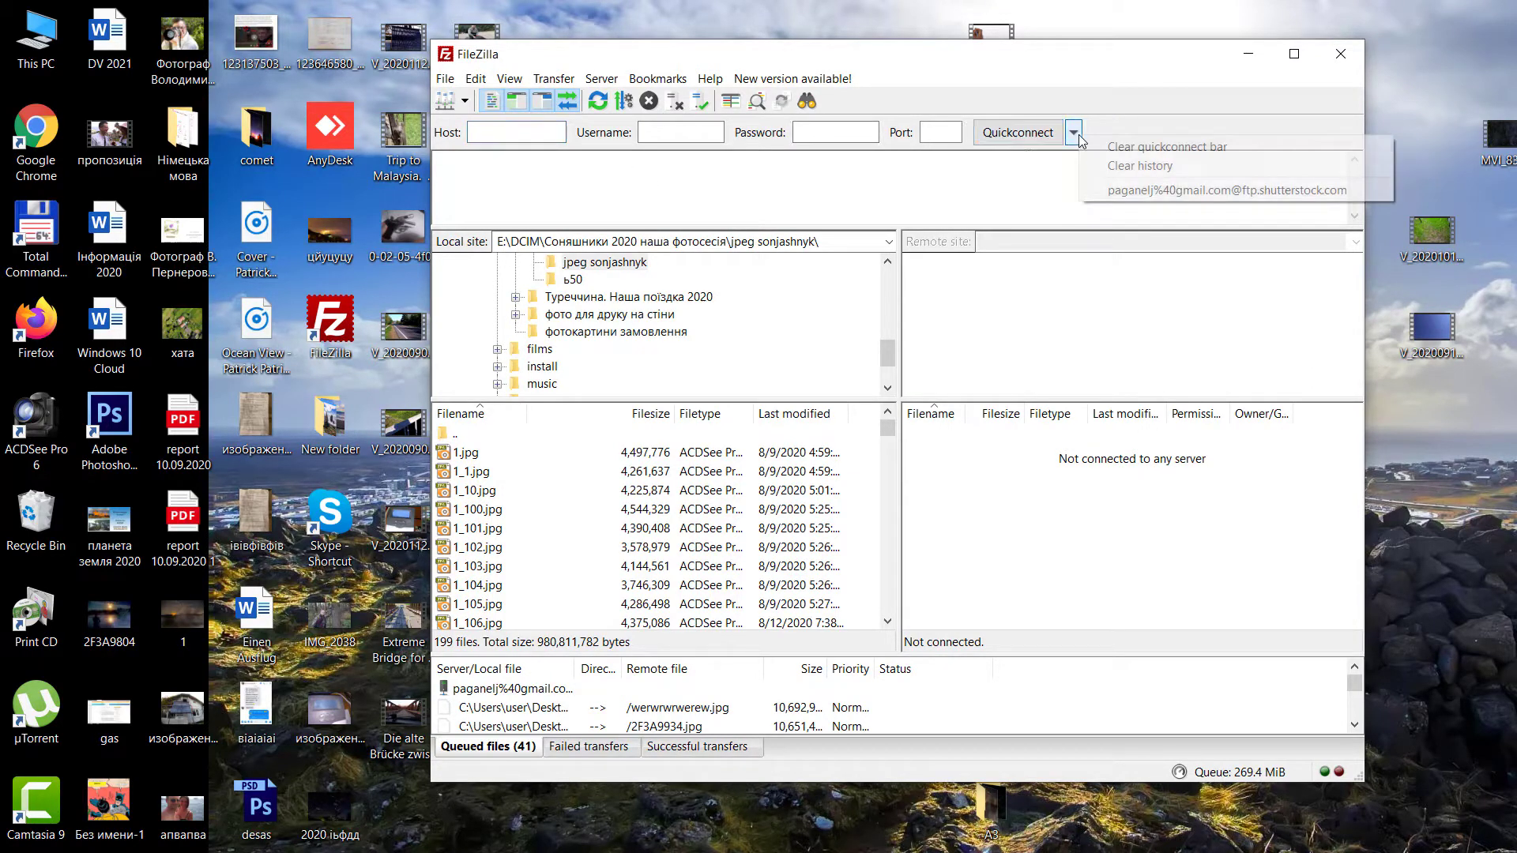
pyautogui.click(1156, 193)
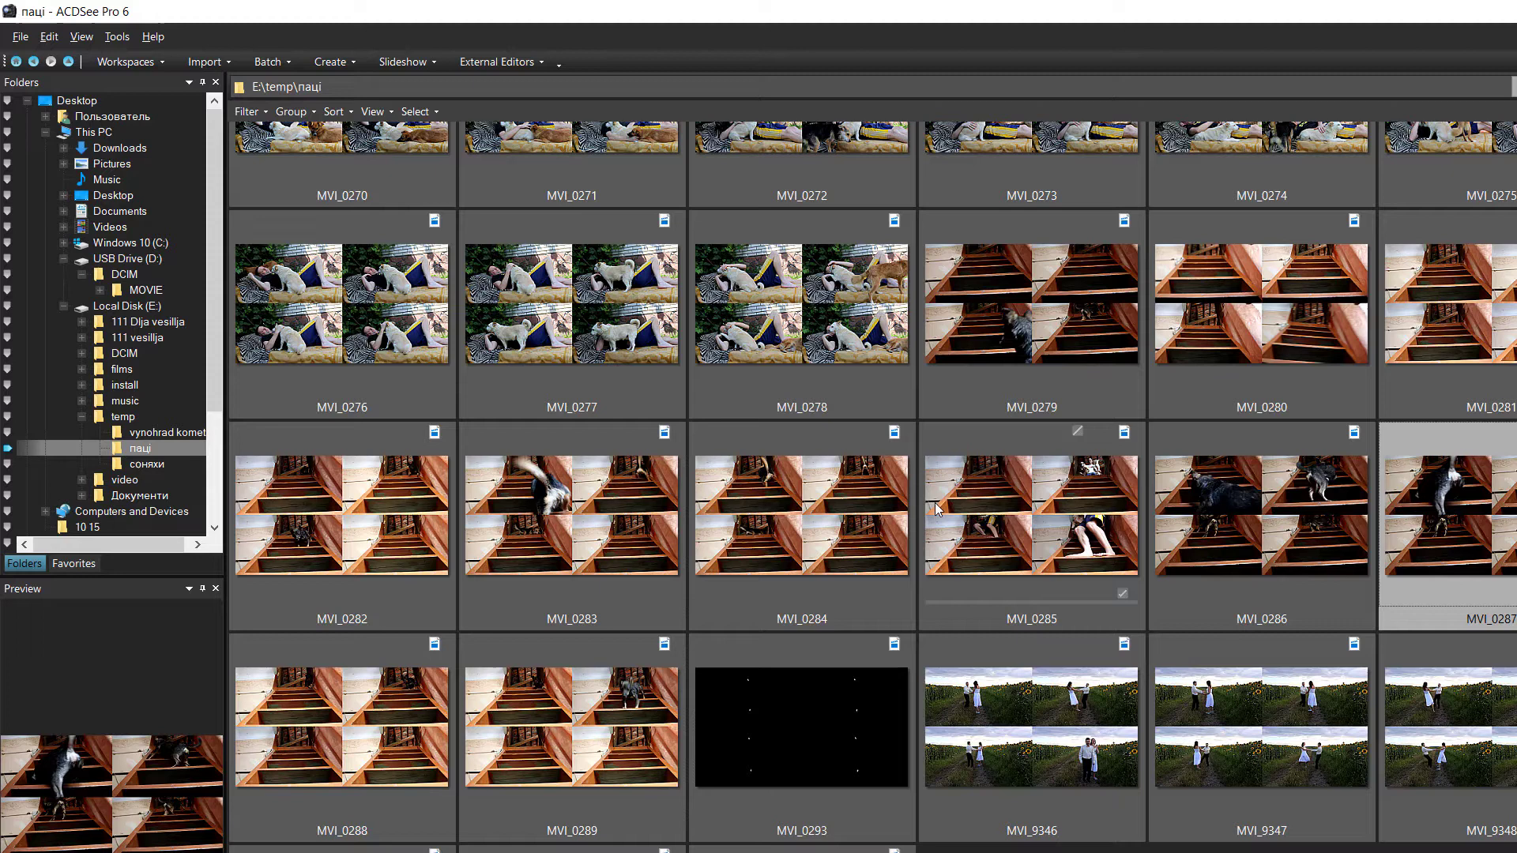
# - Select staircase clips MVI_0279, MVI_0280 and MVI_0282 through MVI_0289 in ACDSee
pyautogui.click(1037, 349)
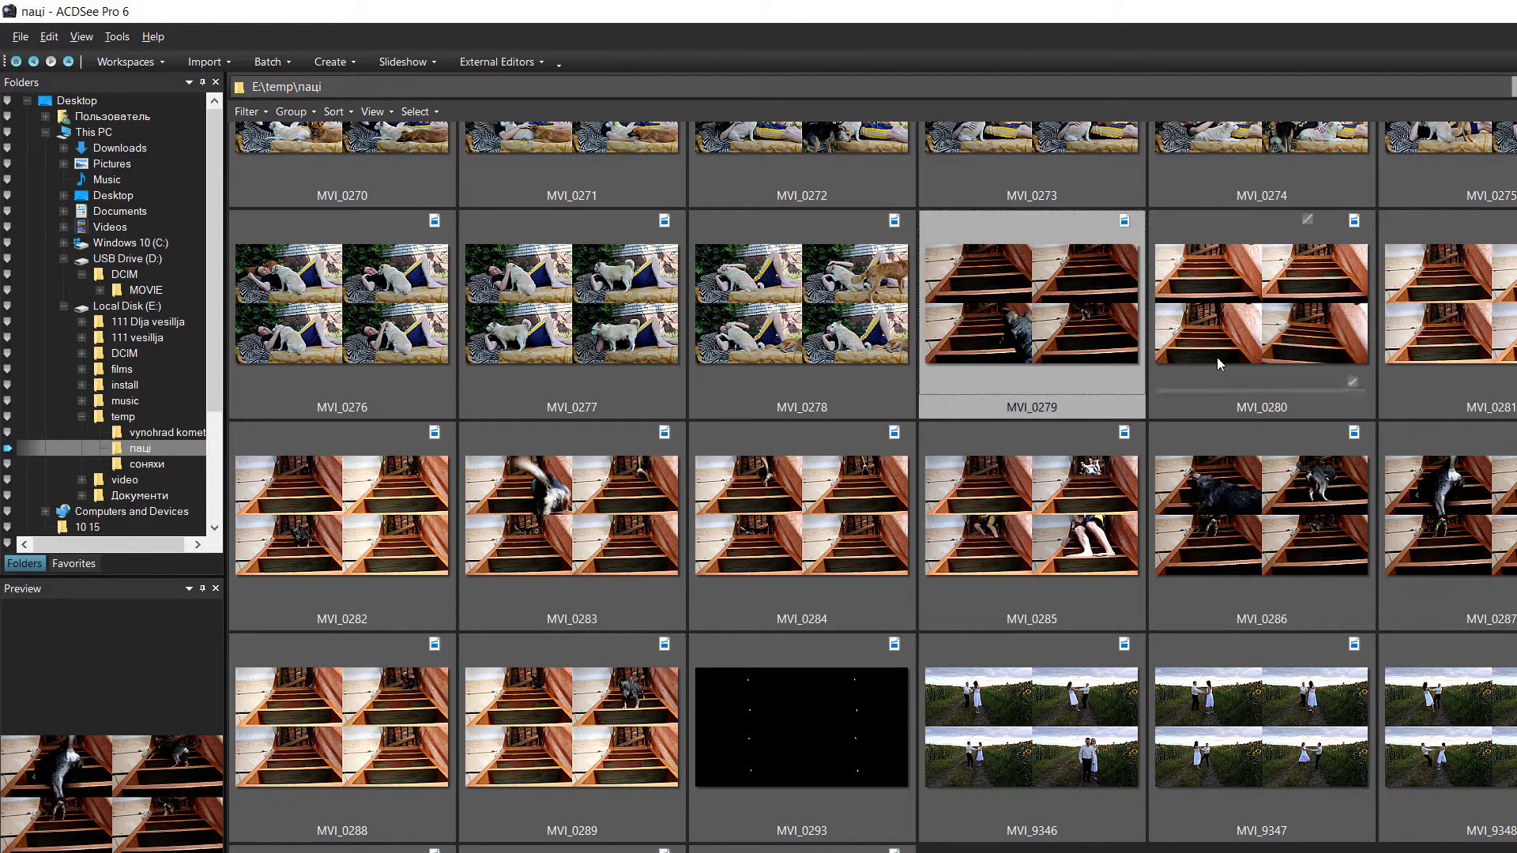
pyautogui.keyDown('ctrl'); pyautogui.click(1256, 346); pyautogui.keyUp('ctrl')
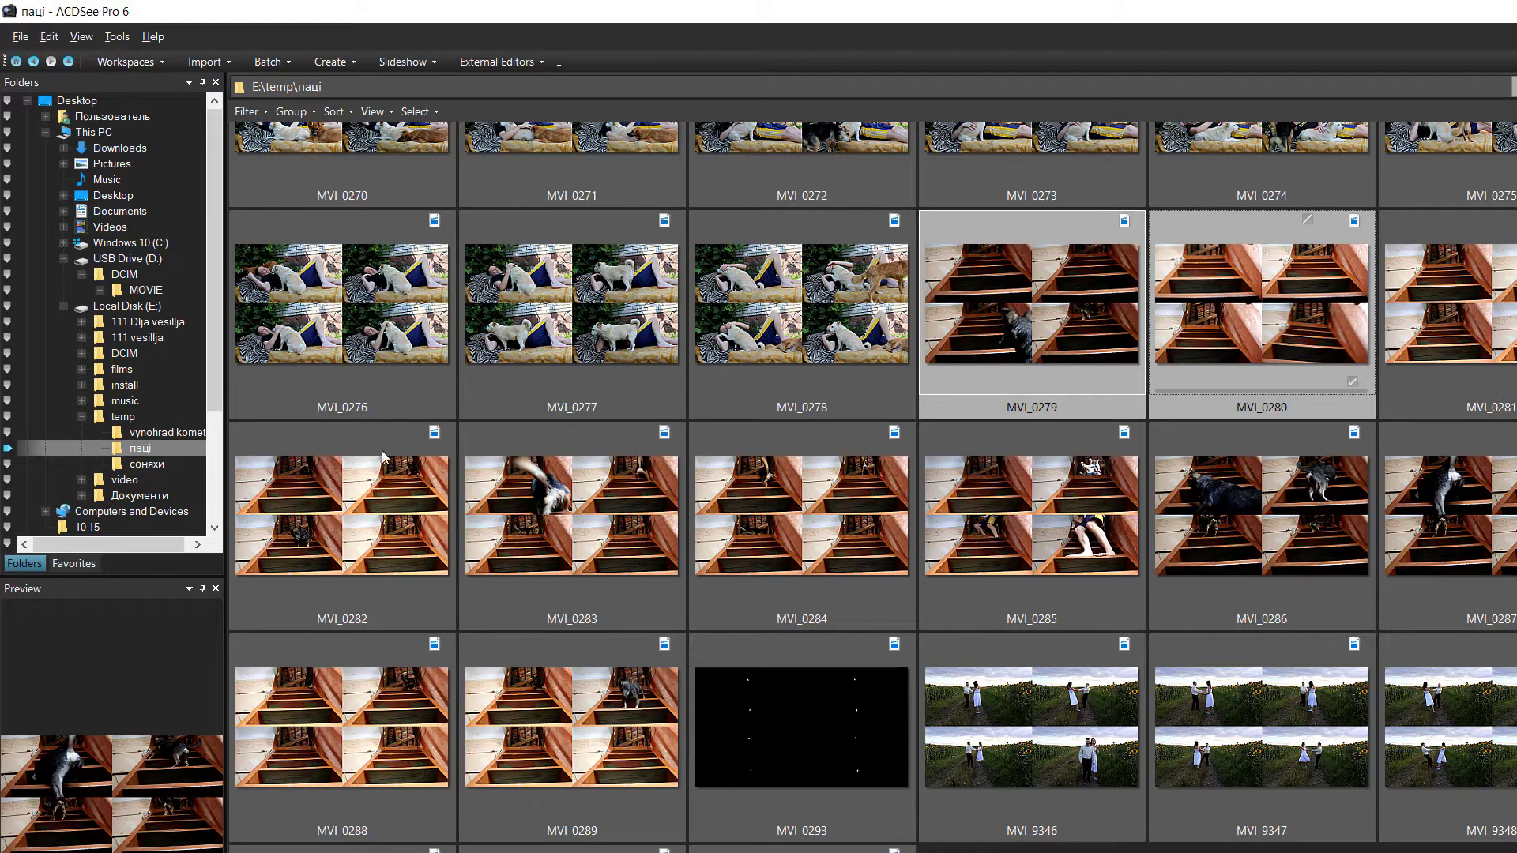
pyautogui.moveTo(442, 516); pyautogui.dragTo(936, 528)
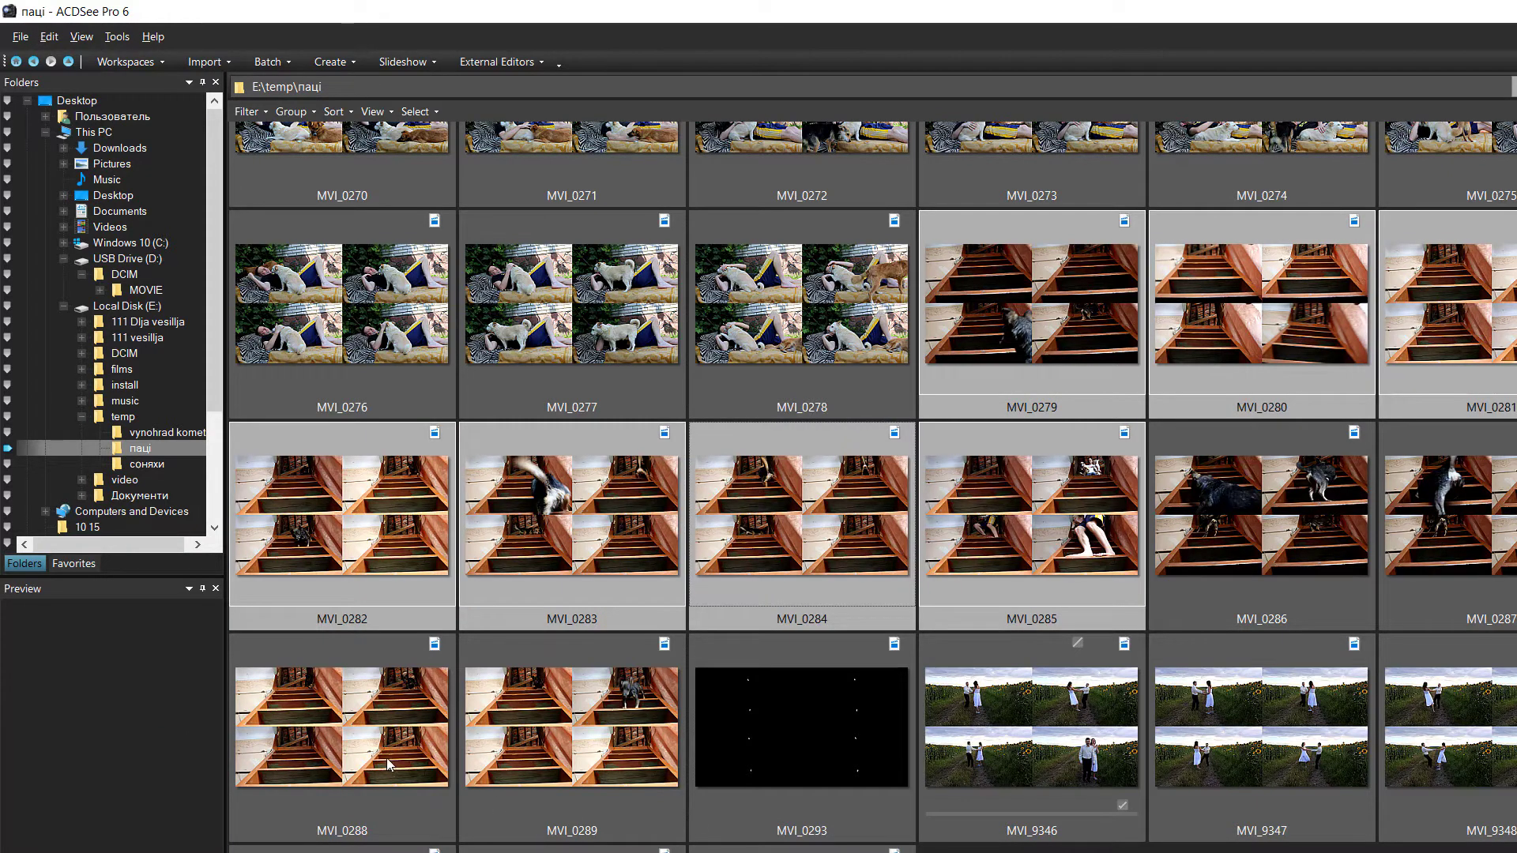
pyautogui.keyDown('shift'); pyautogui.click(558, 736); pyautogui.keyUp('shift')
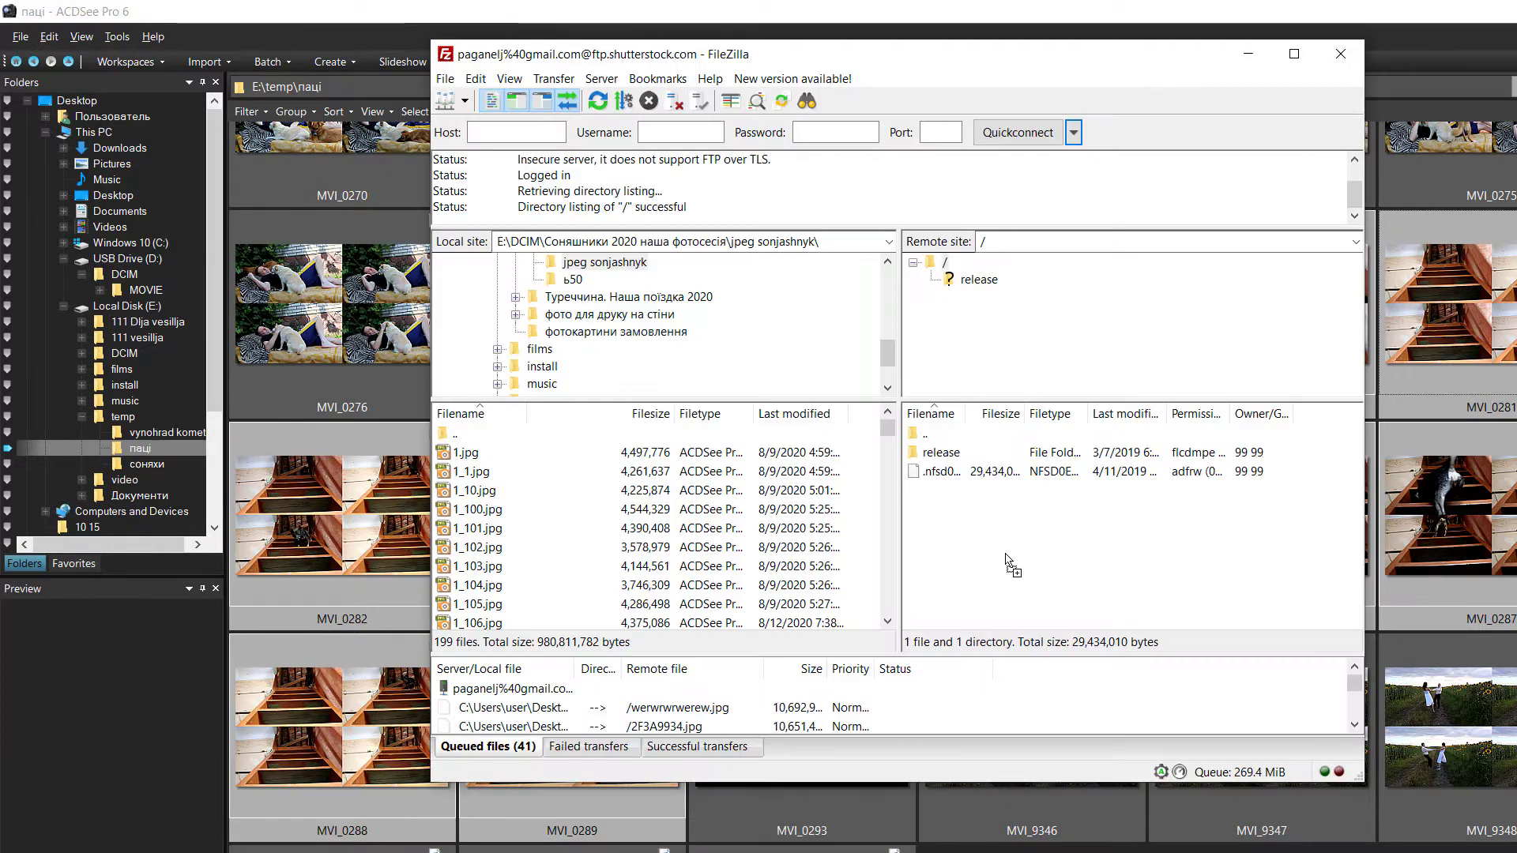
# - Queue the selected clips for upload to the Shutterstock server root and review the queue
pyautogui.moveTo(973, 675); pyautogui.dragTo(1007, 557)
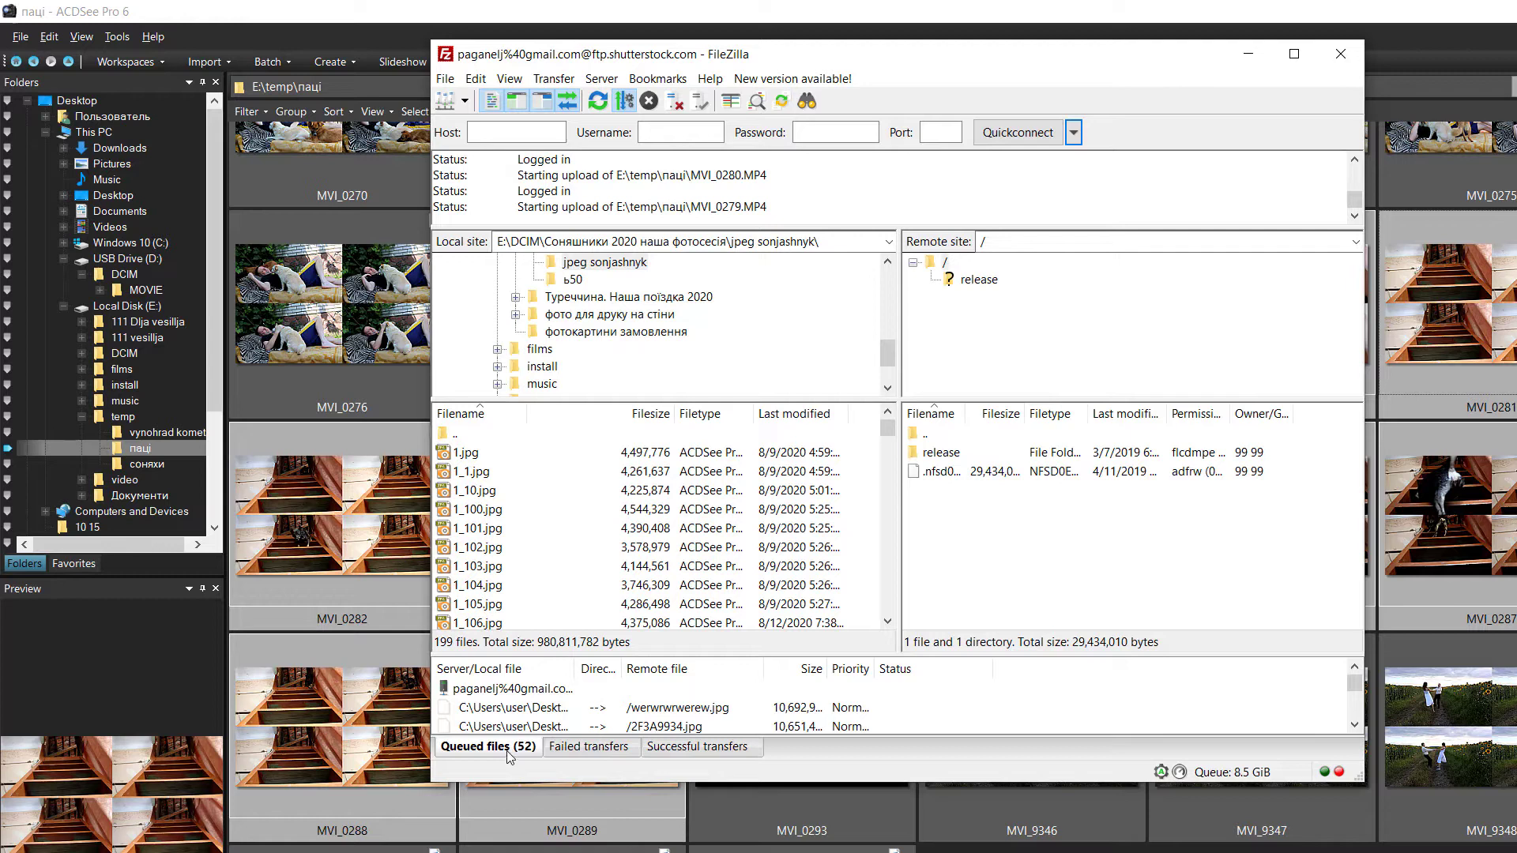
pyautogui.click(1354, 724)
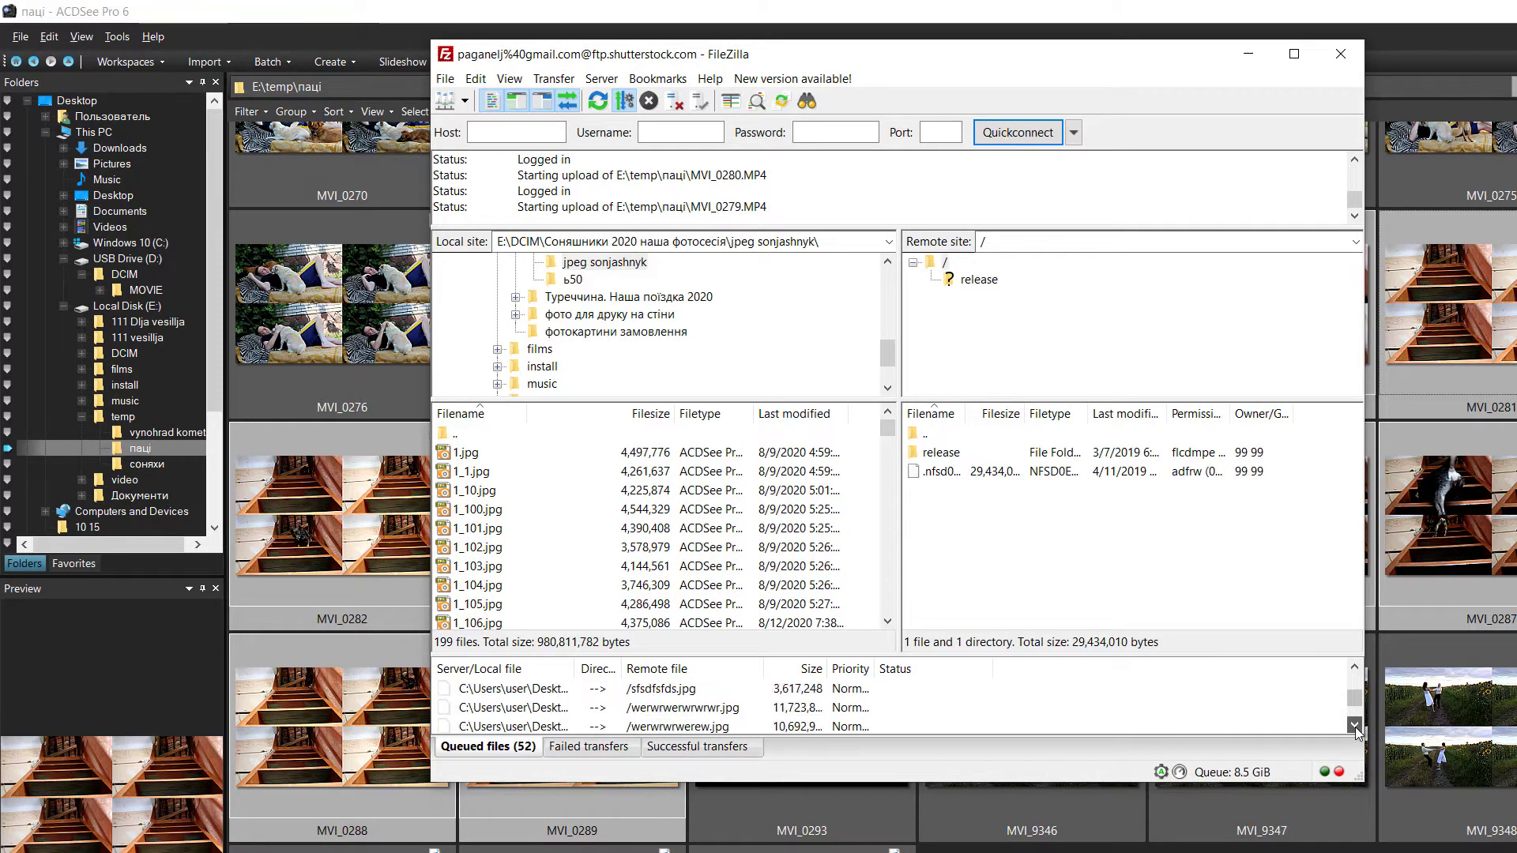
pyautogui.click(1354, 667)
pyautogui.click(1355, 667)
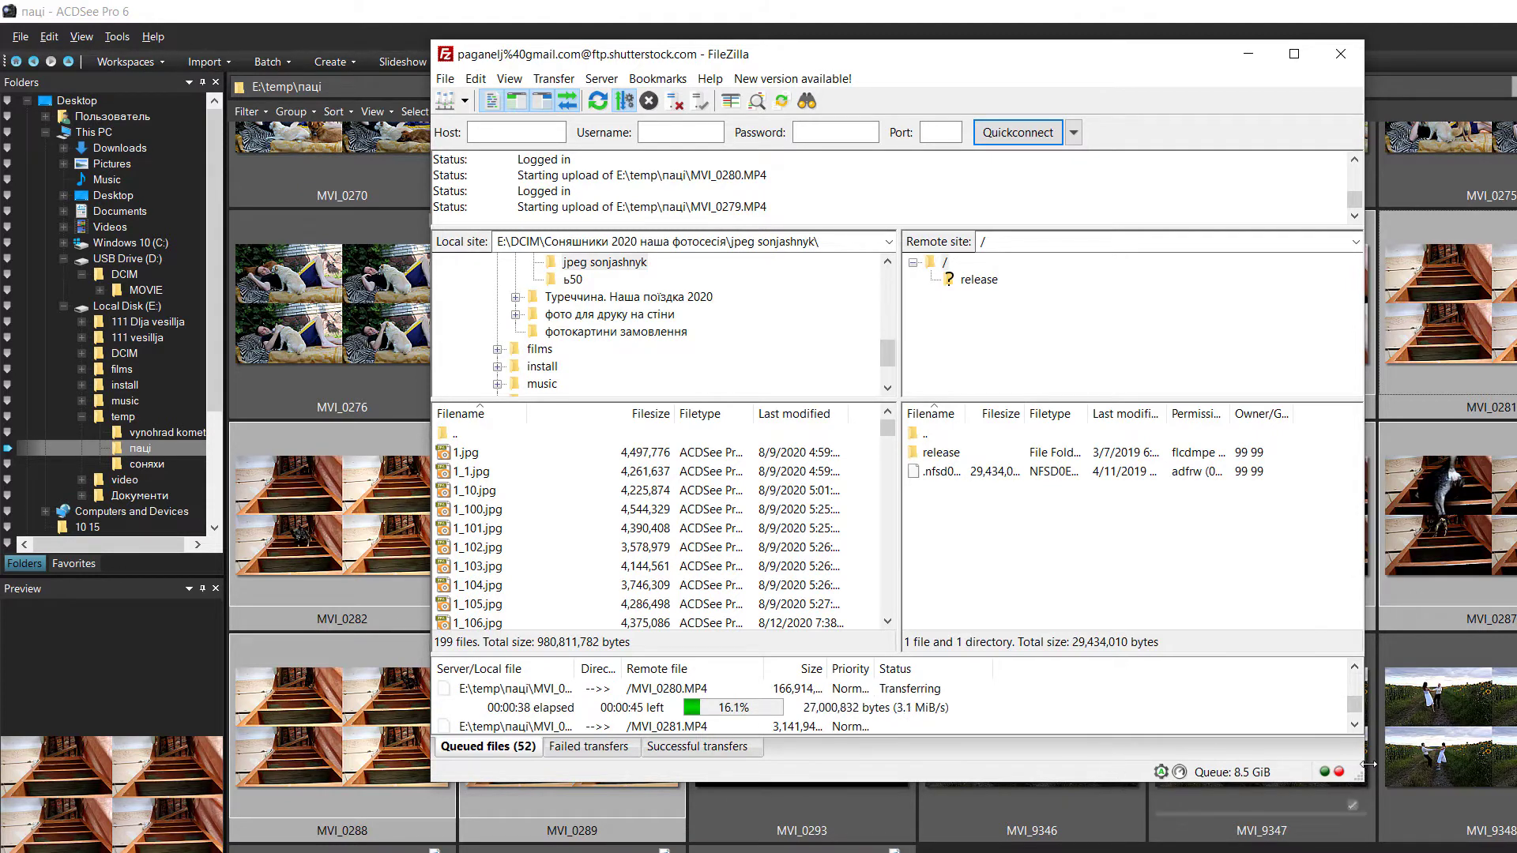
# - Enlarge the FileZilla window wider and taller while the clips transfer
pyautogui.moveTo(1361, 771); pyautogui.dragTo(1516, 773)
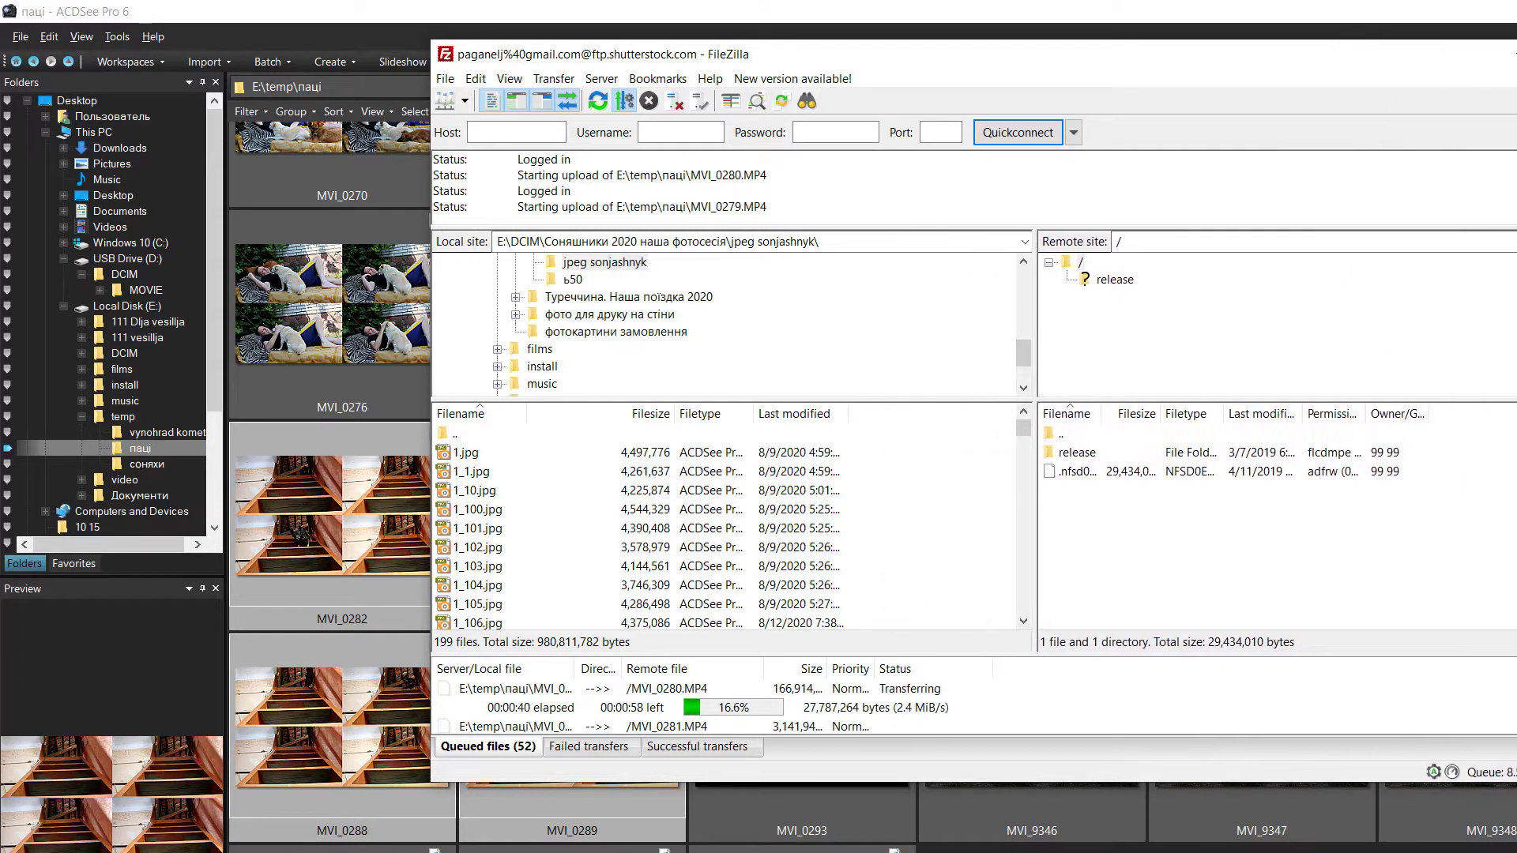
pyautogui.moveTo(1163, 849); pyautogui.dragTo(1162, 852)
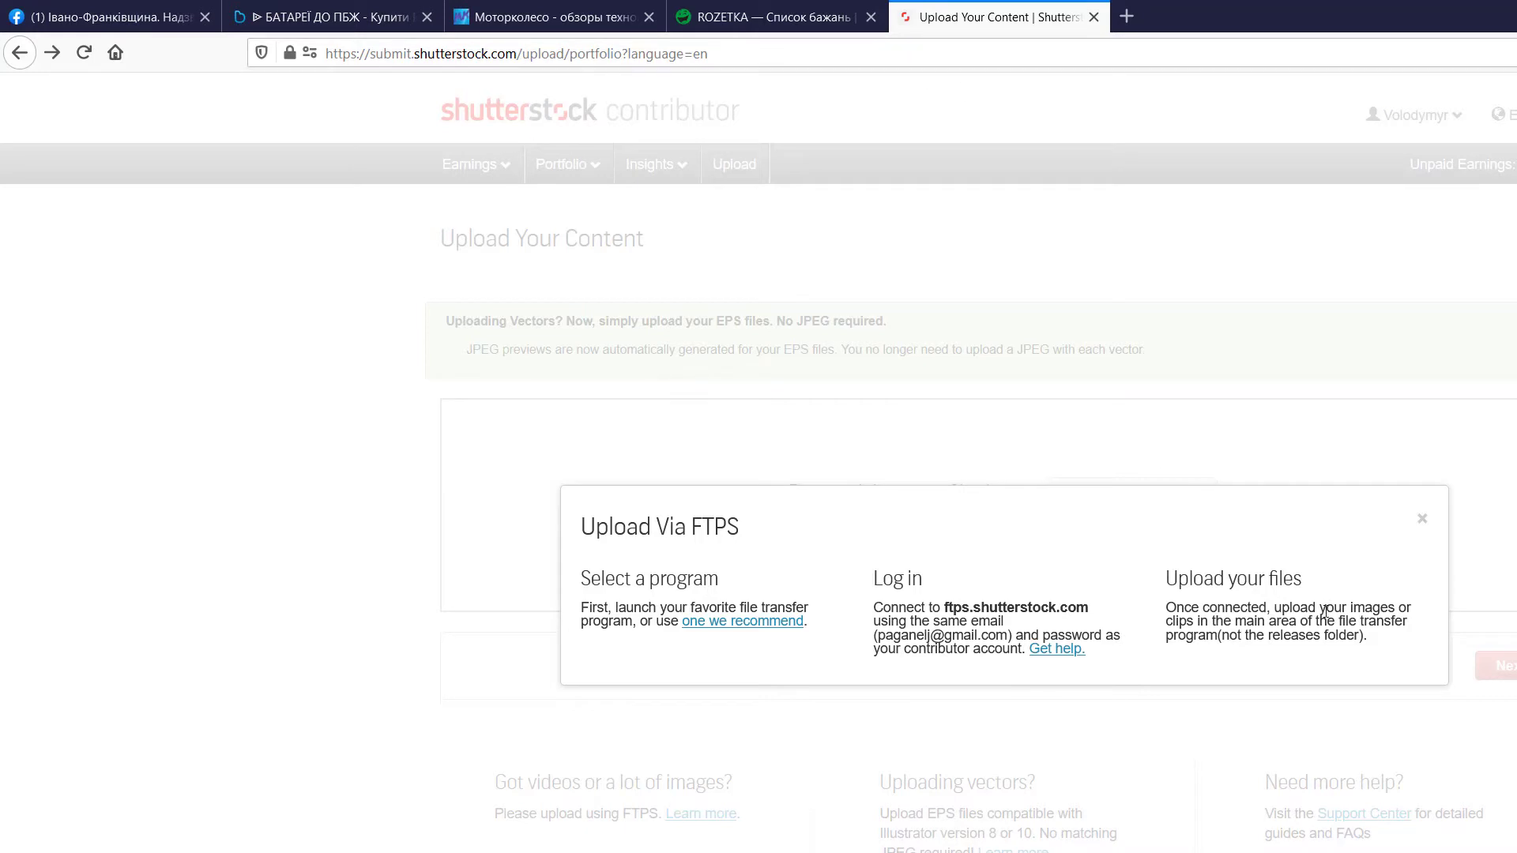
# - Close the FTPS popup, go to Portfolio > Submit Content and place FileZilla beside the page
pyautogui.click(1422, 519)
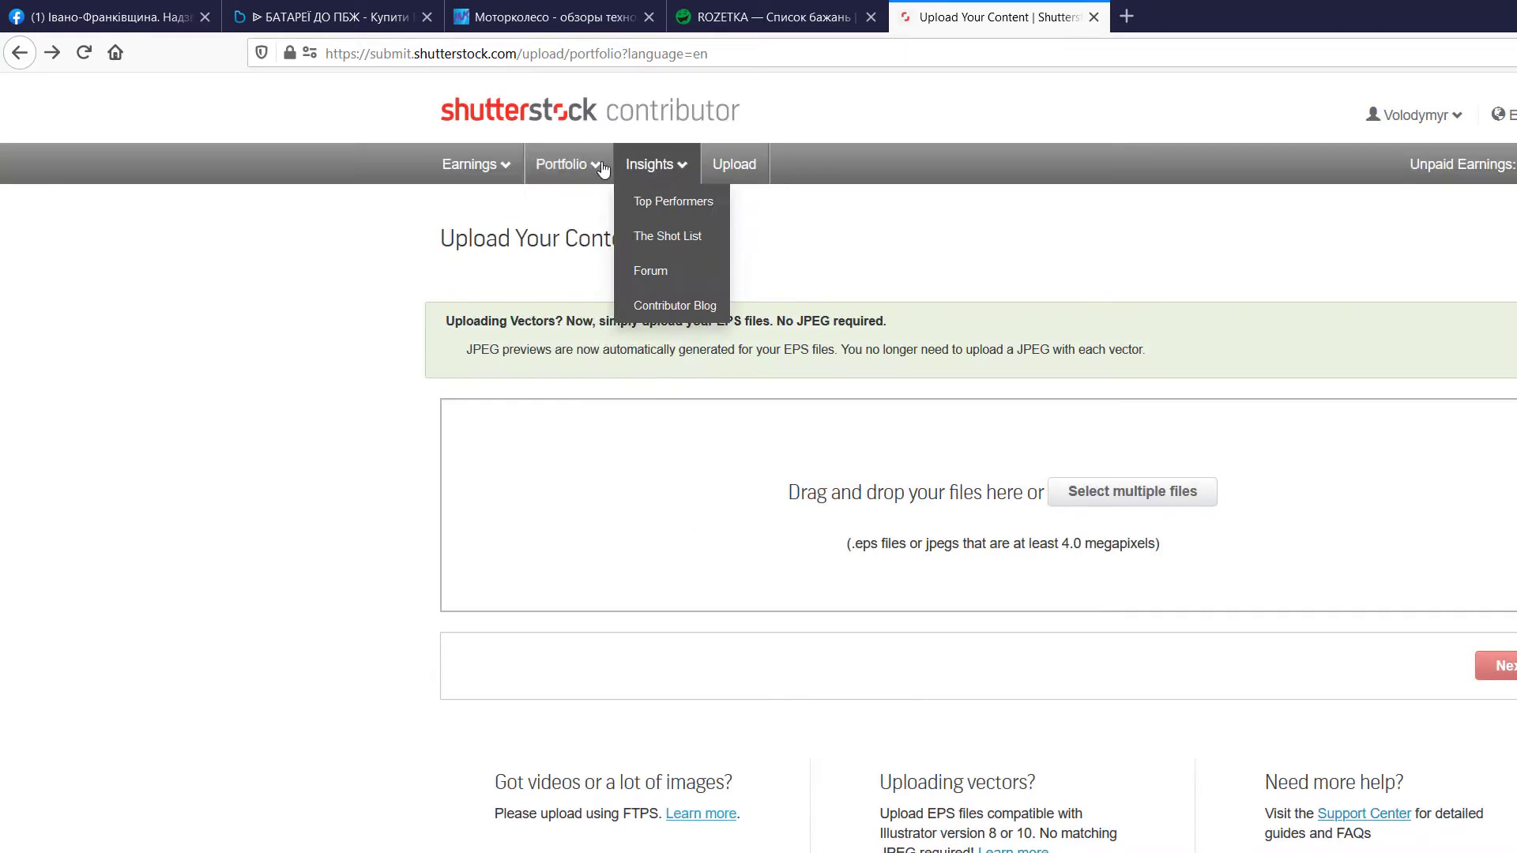
pyautogui.moveTo(567, 164)
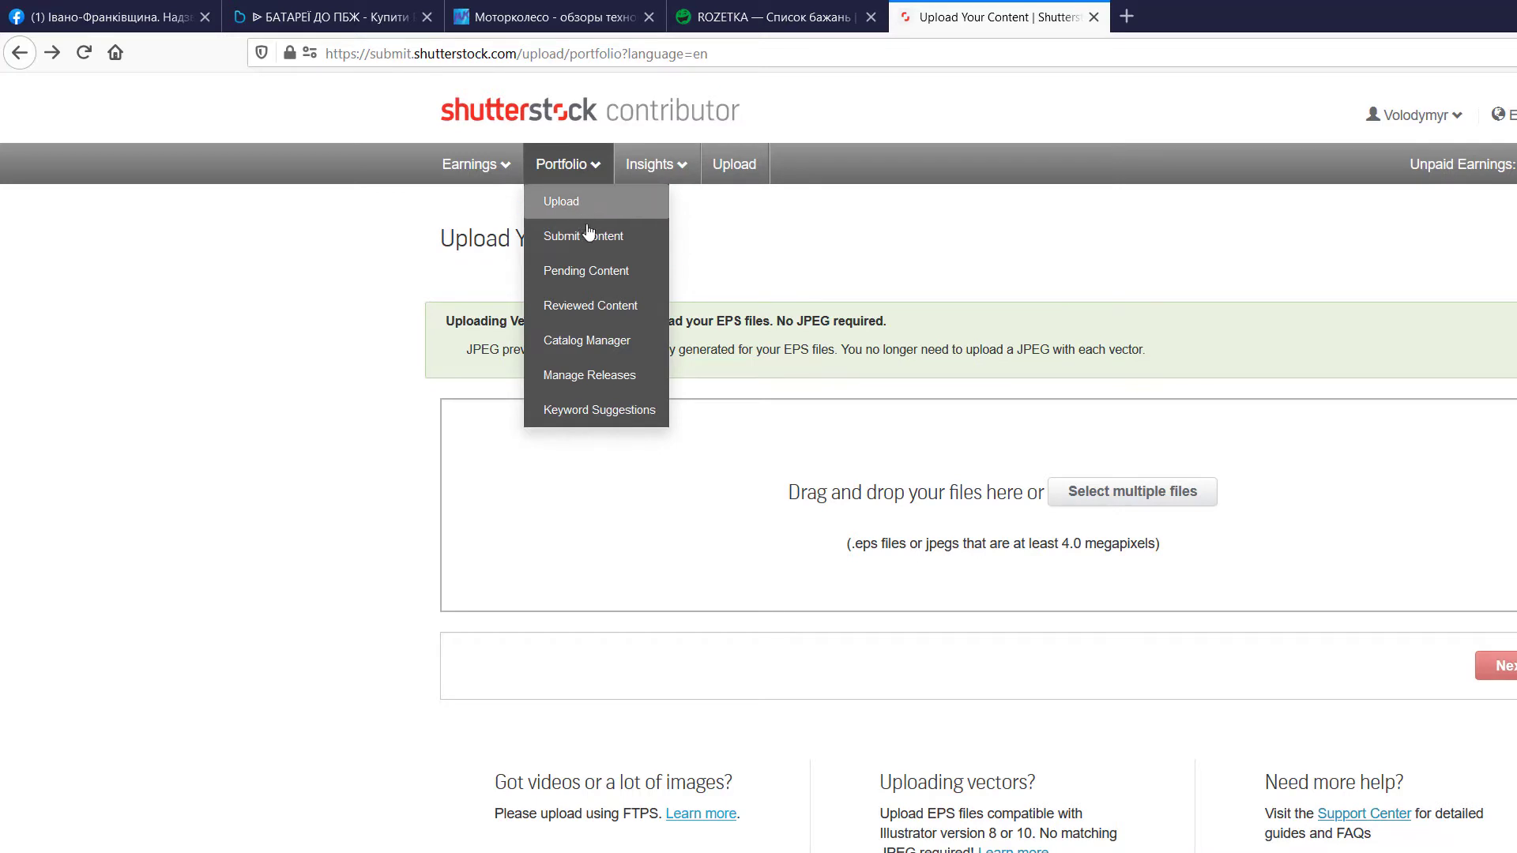
pyautogui.click(589, 237)
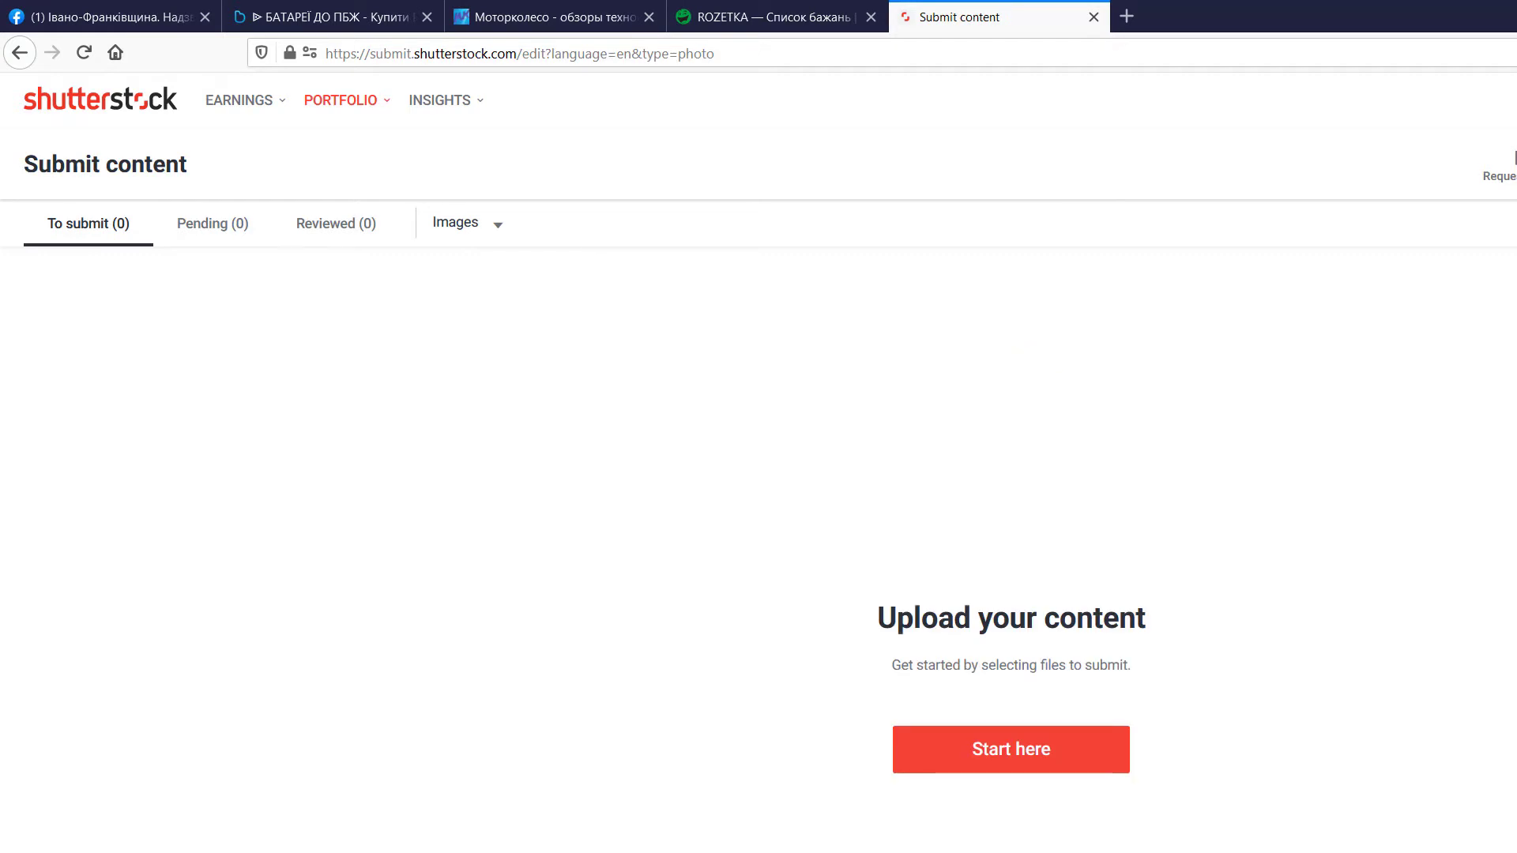
pyautogui.hotkey('alt', 'Tab')
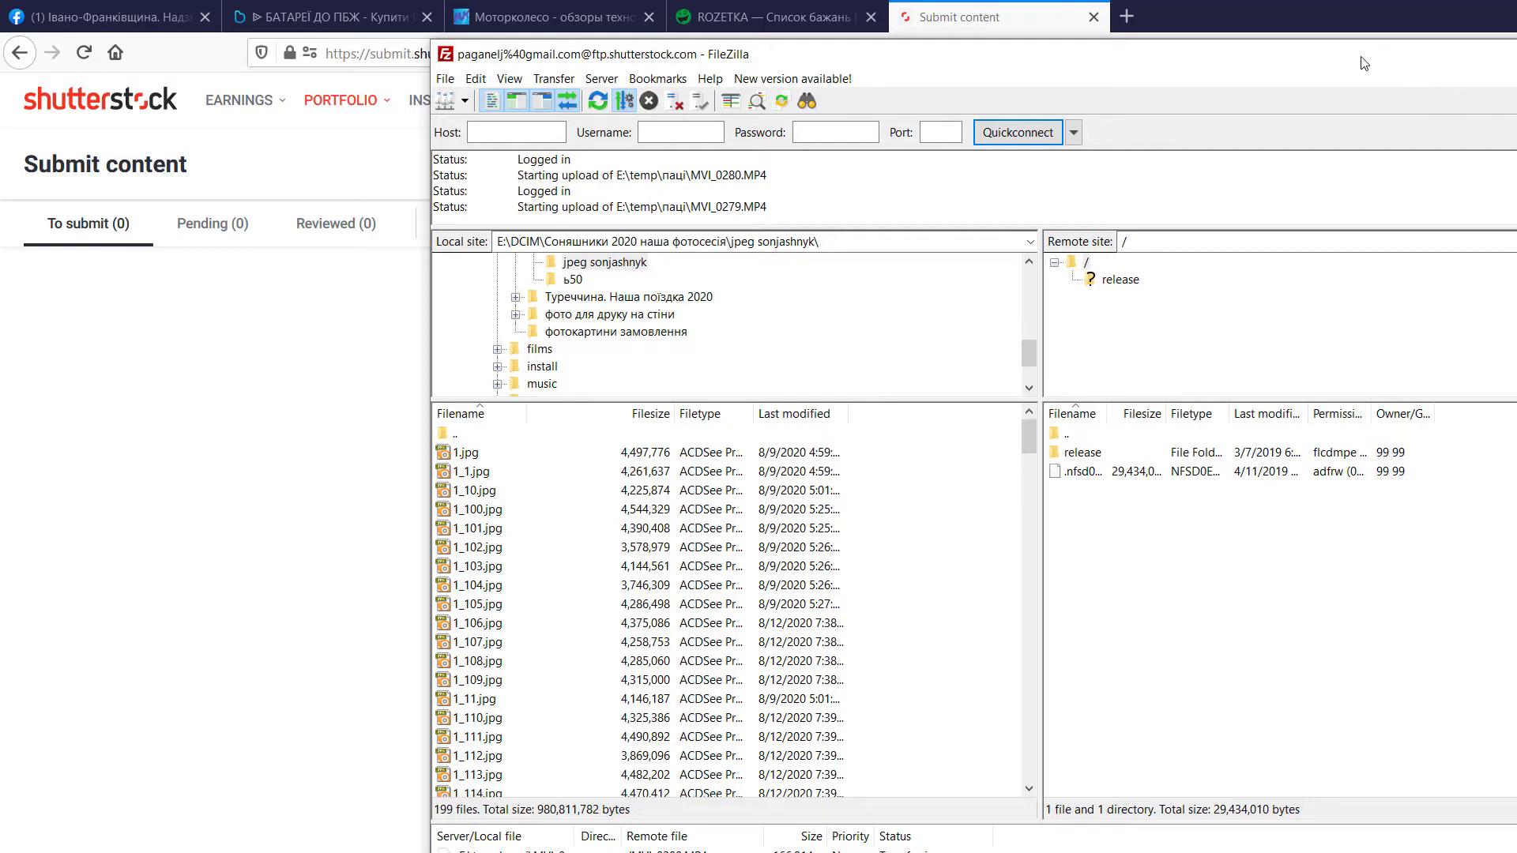
pyautogui.moveTo(830, 54)
pyautogui.mouseDown()
pyautogui.moveTo(1086, 89)
pyautogui.moveTo(1062, 97)
pyautogui.mouseUp()
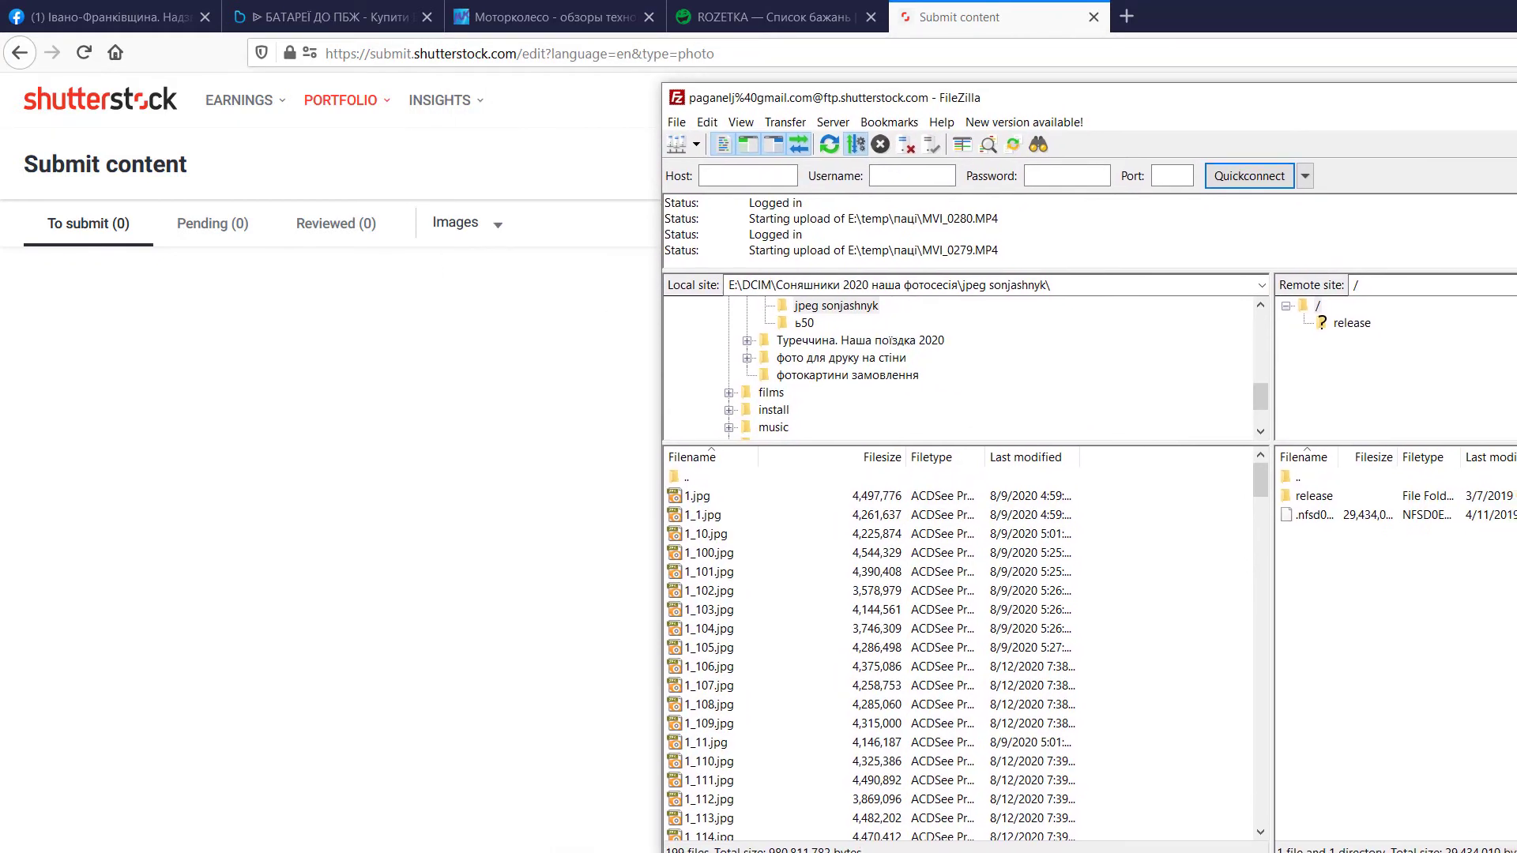